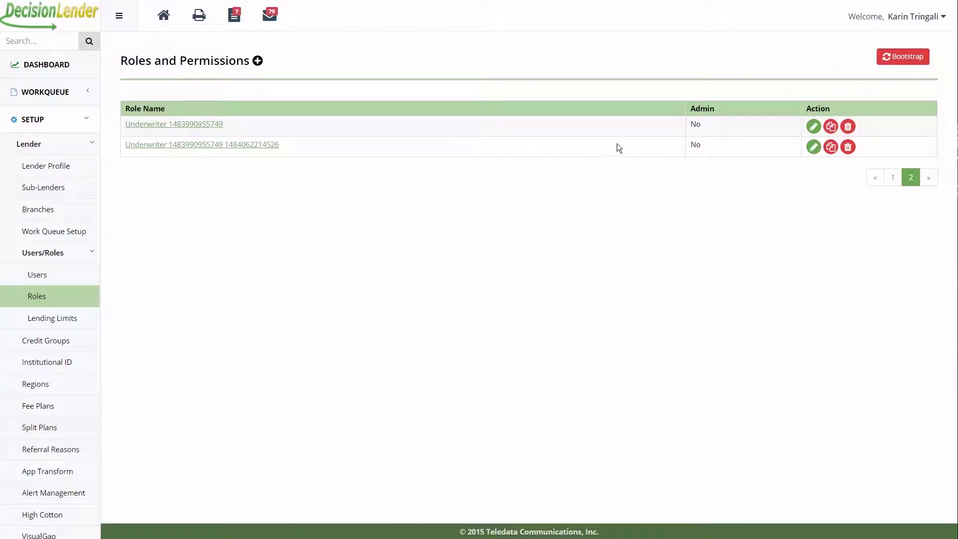
click(814, 127)
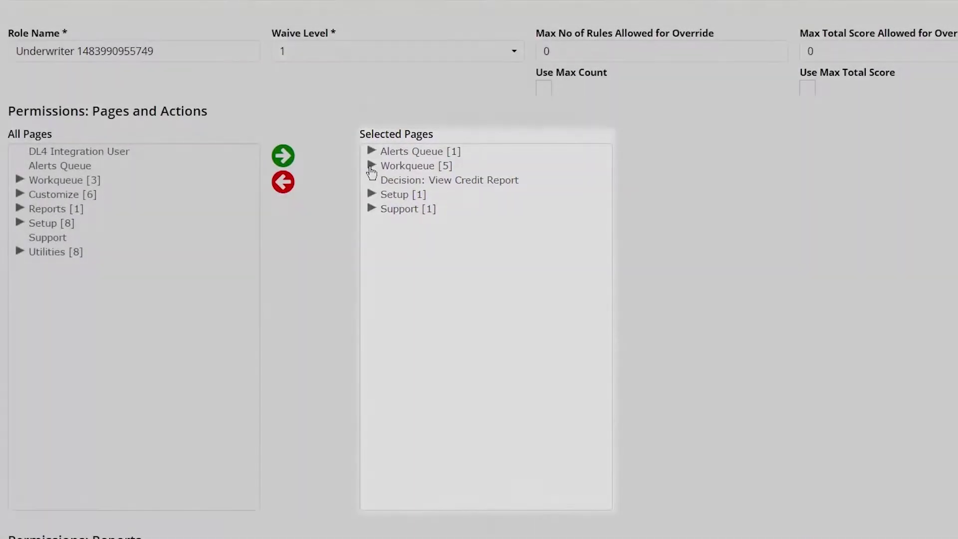
click(371, 168)
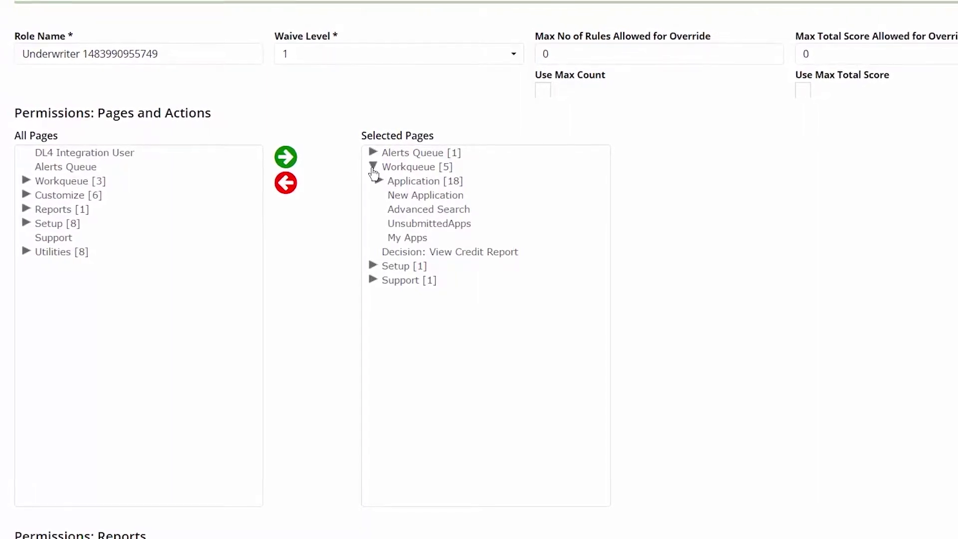
click(403, 185)
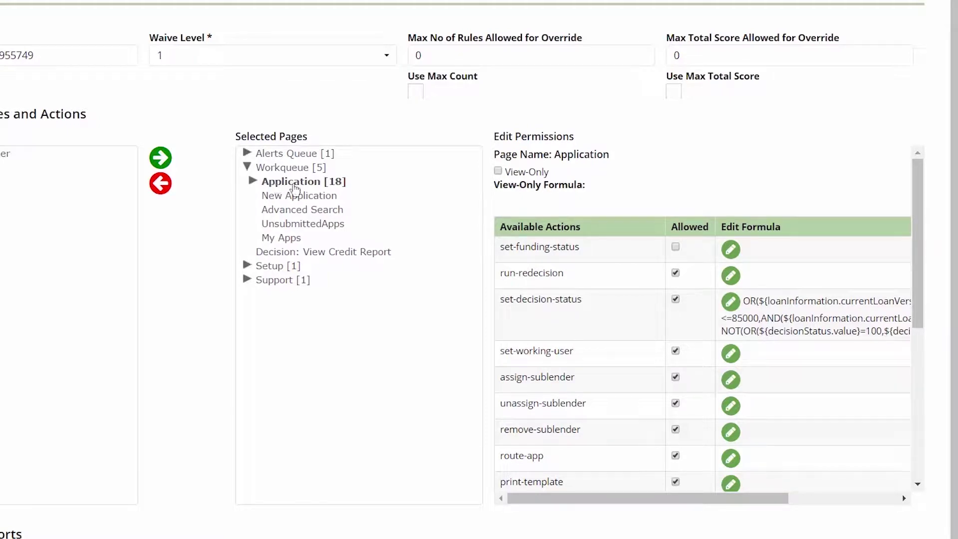
- Examine the formula of the satisfy-stipulations action, close it, and save the role
drag(917, 252, 934, 314)
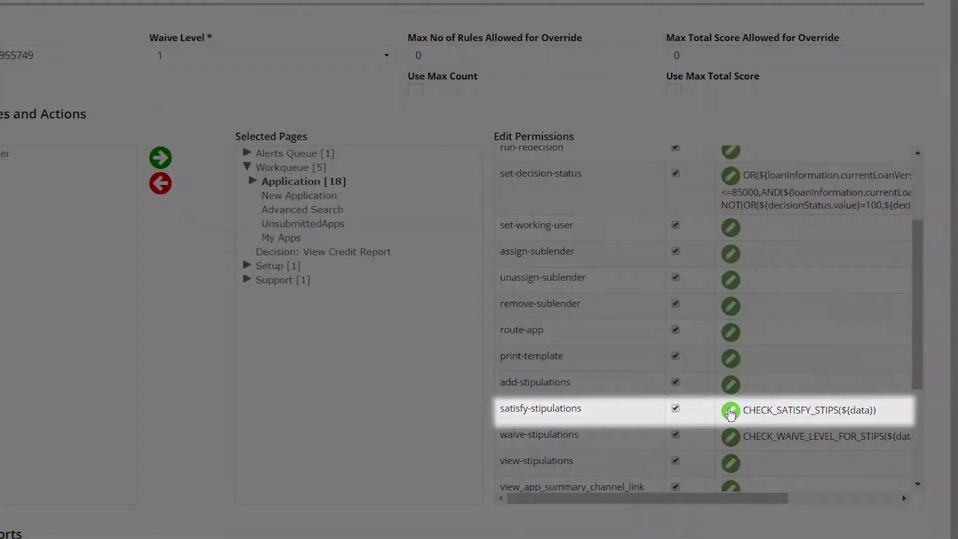
click(730, 412)
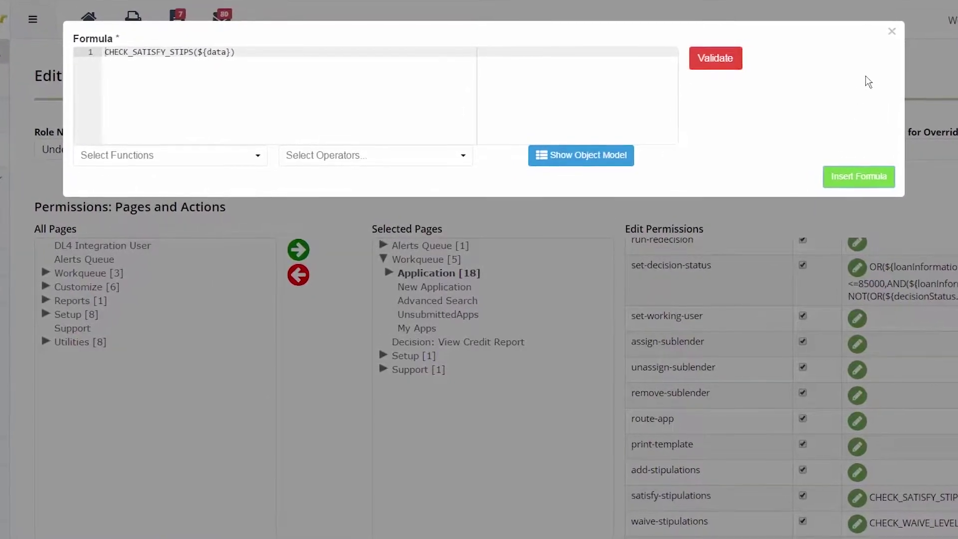
click(893, 31)
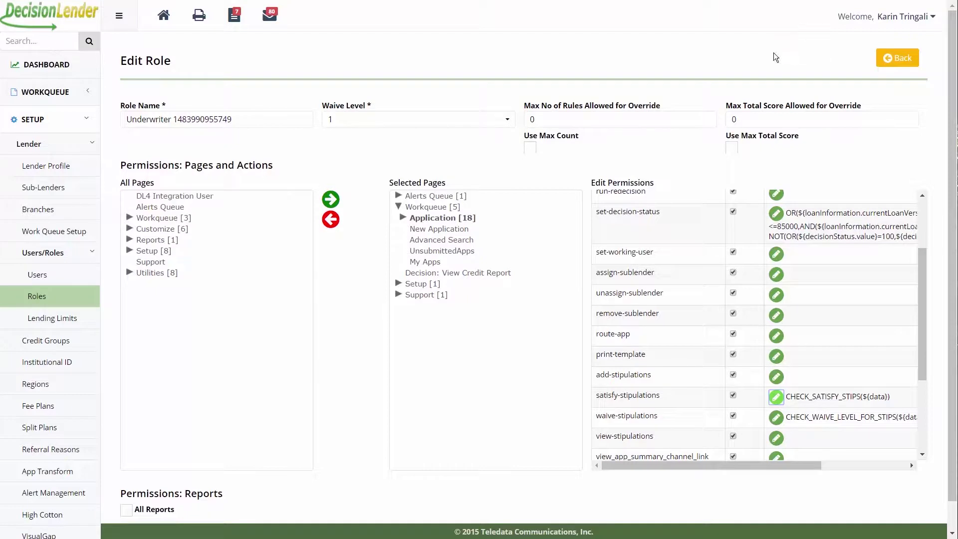
scroll(576, 234, down, 1)
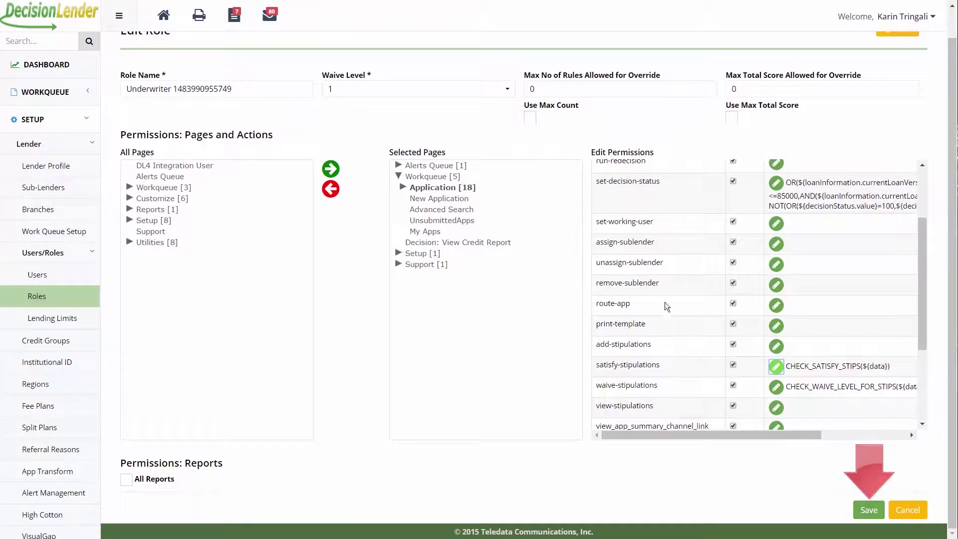
click(867, 513)
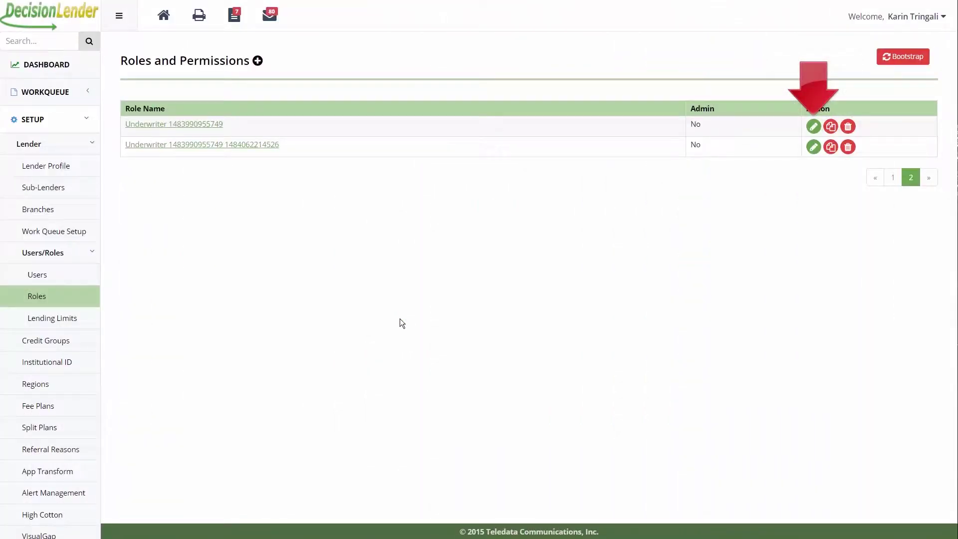
click(814, 126)
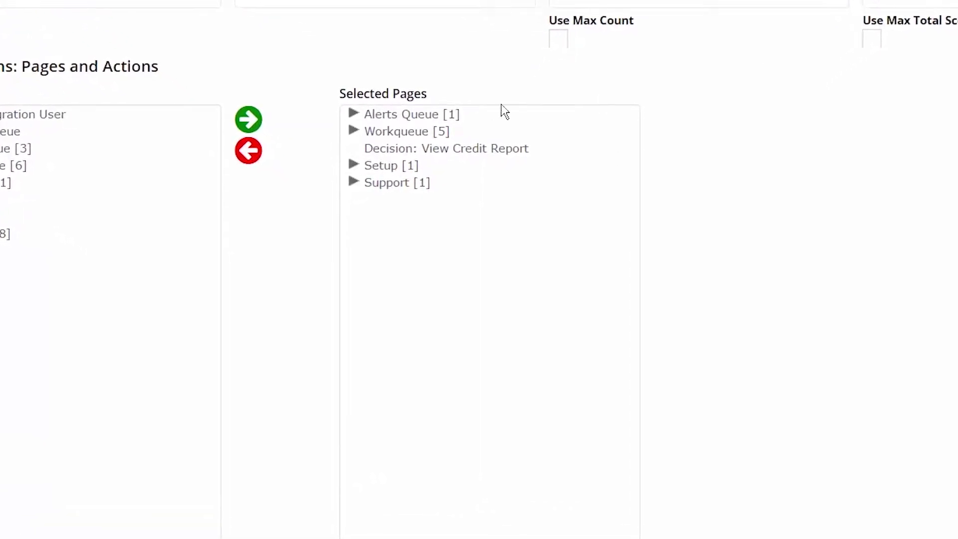
click(354, 132)
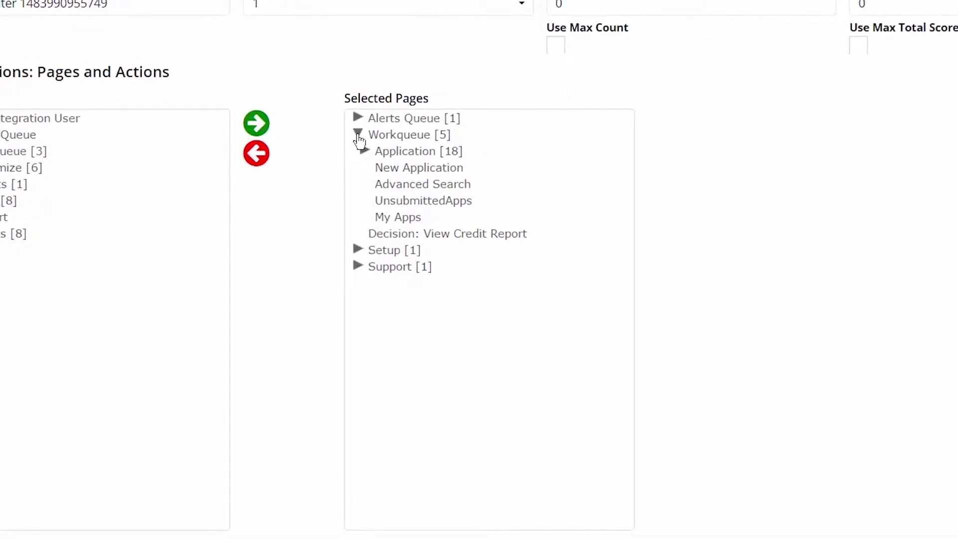
click(408, 156)
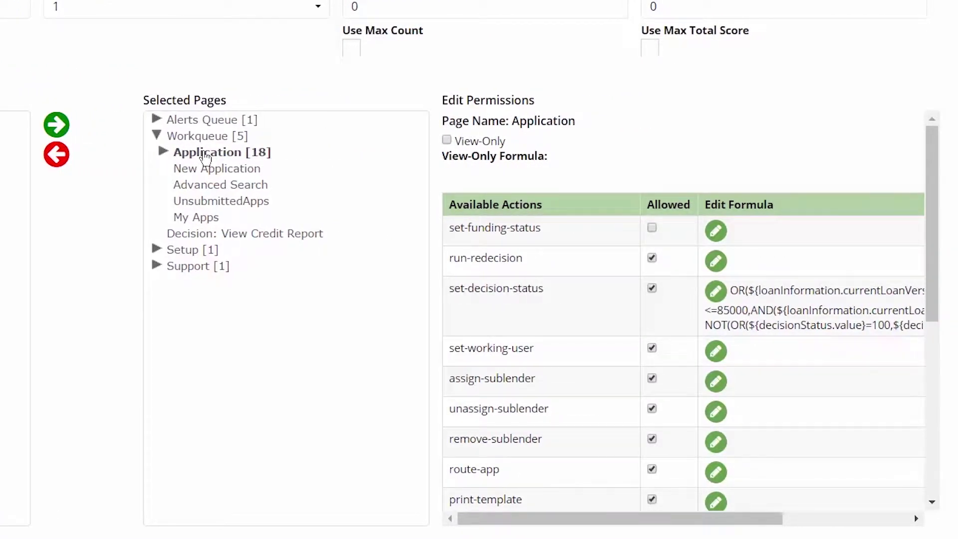
- Examine the formula of the waive-stipulations action, close it, and save the role
drag(932, 266, 943, 485)
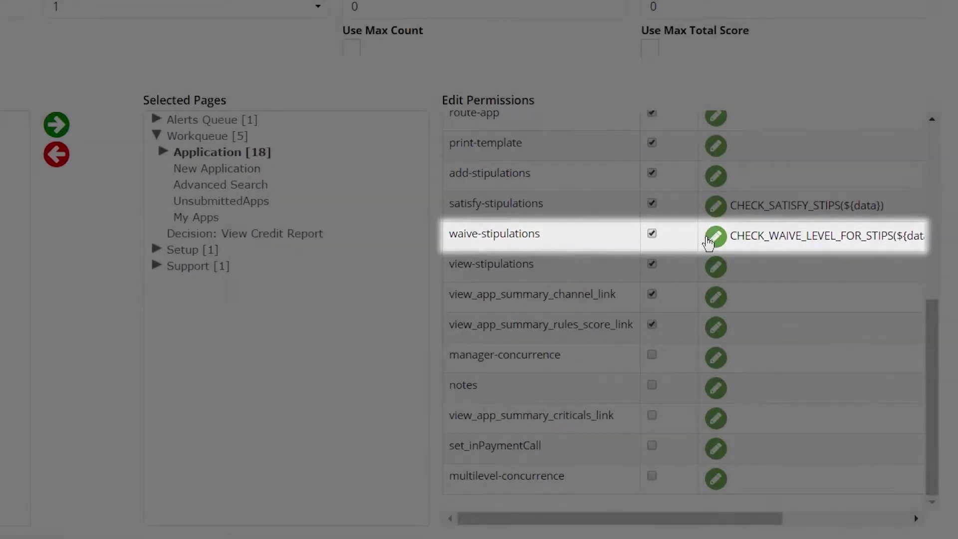
click(715, 238)
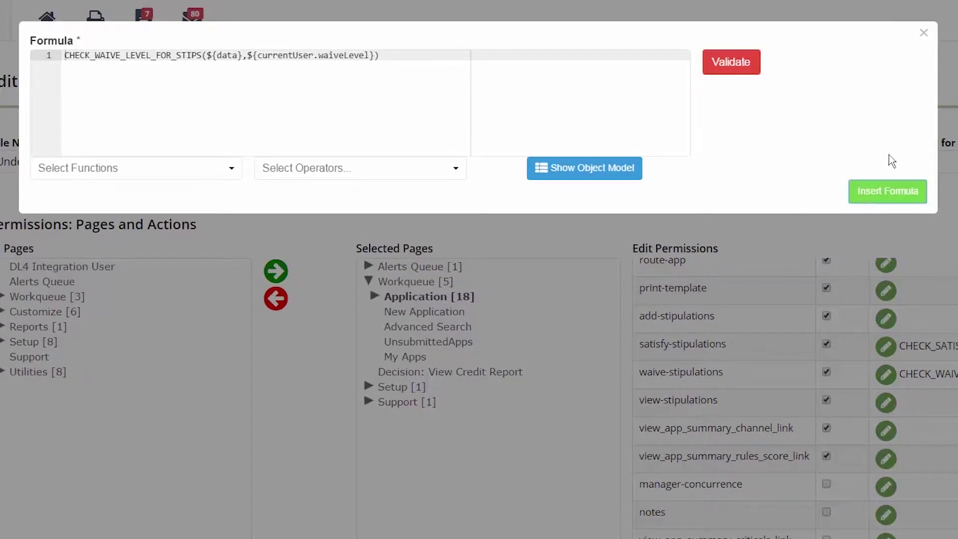
click(922, 33)
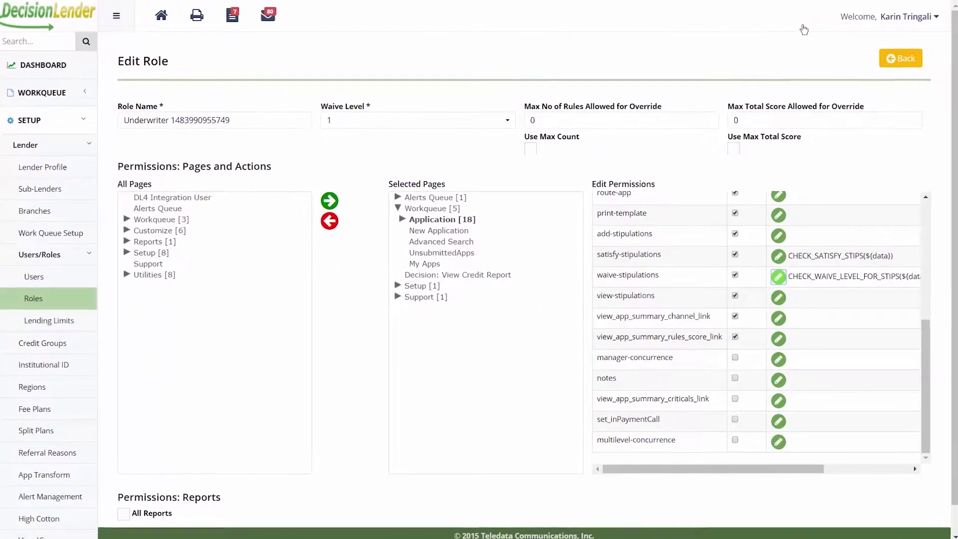
scroll(572, 236, down, 2)
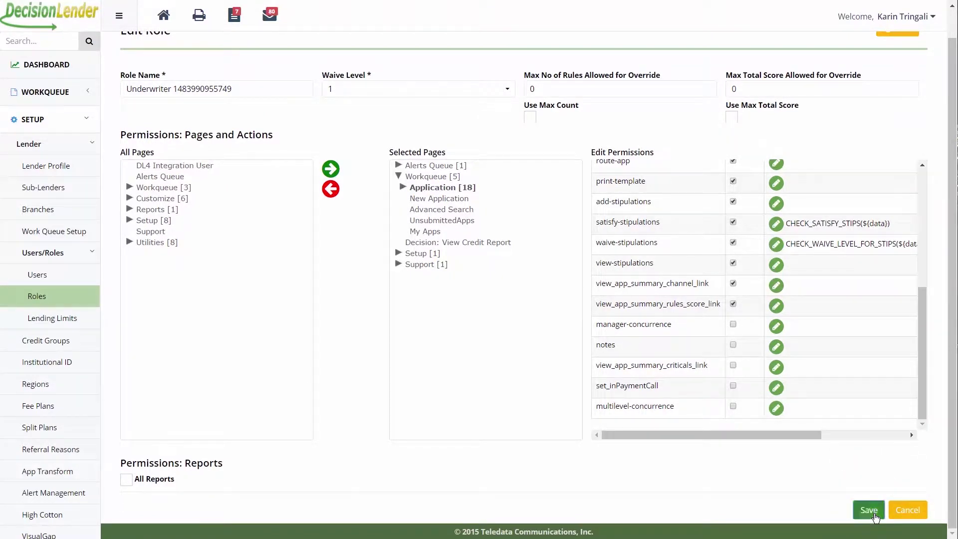
click(871, 509)
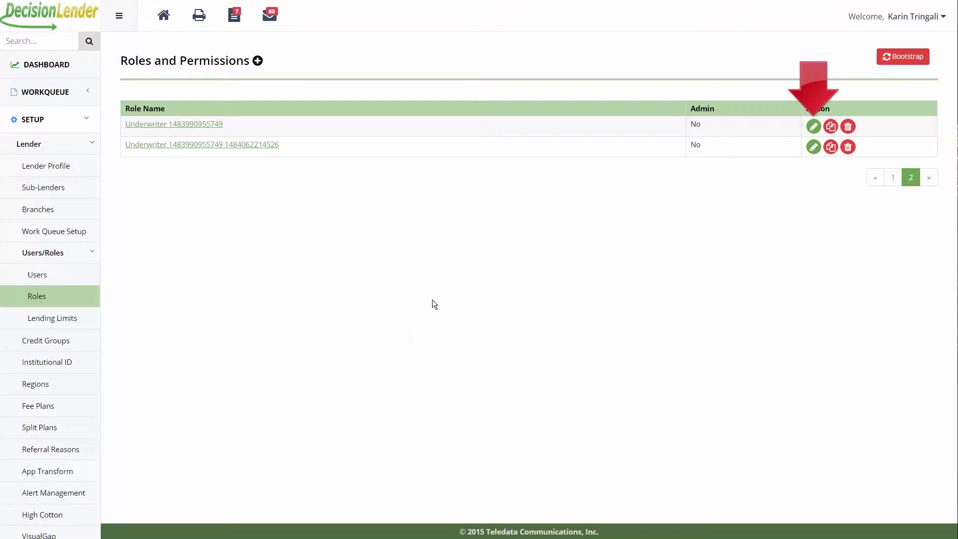
click(812, 126)
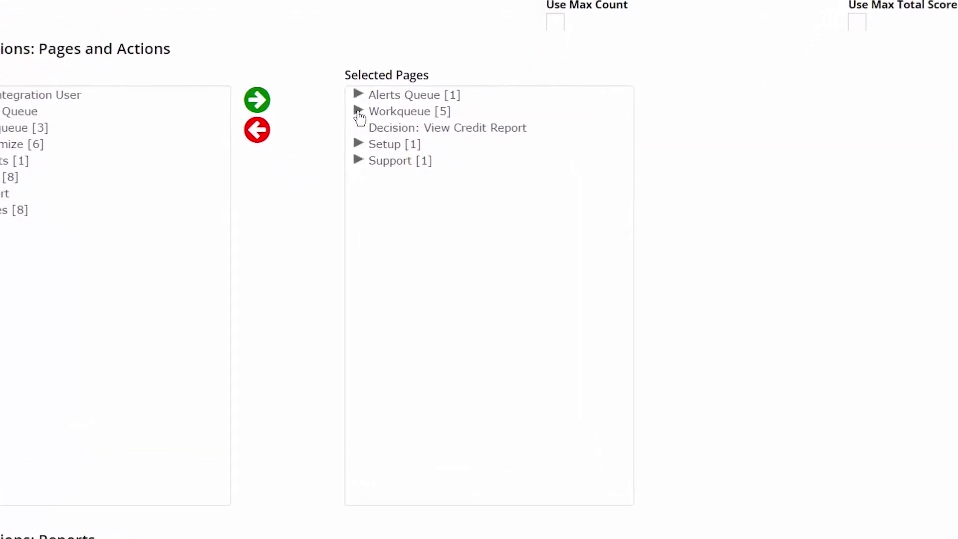
click(378, 159)
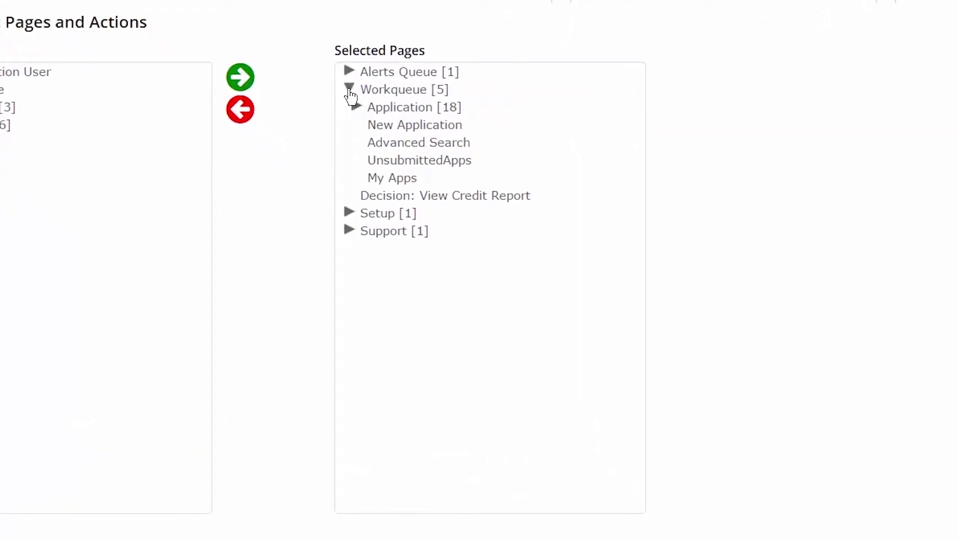
click(399, 109)
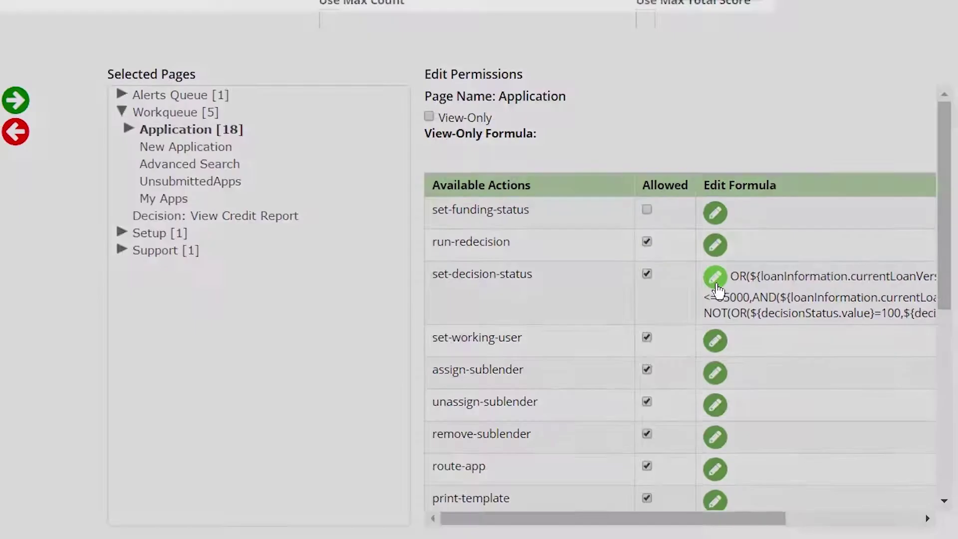
- Examine the full amount-financed formula of the set-decision-status action, close it, and save the role
click(692, 261)
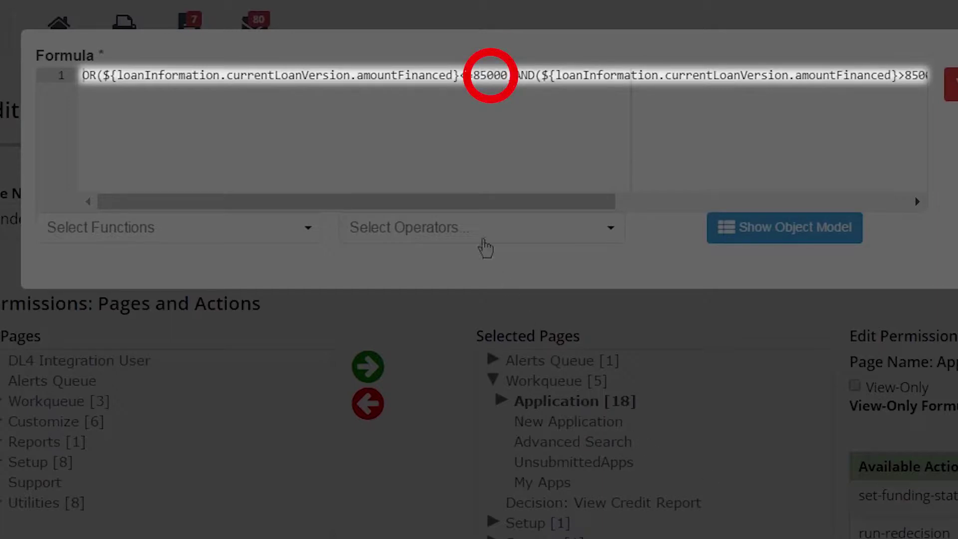
drag(473, 205, 787, 204)
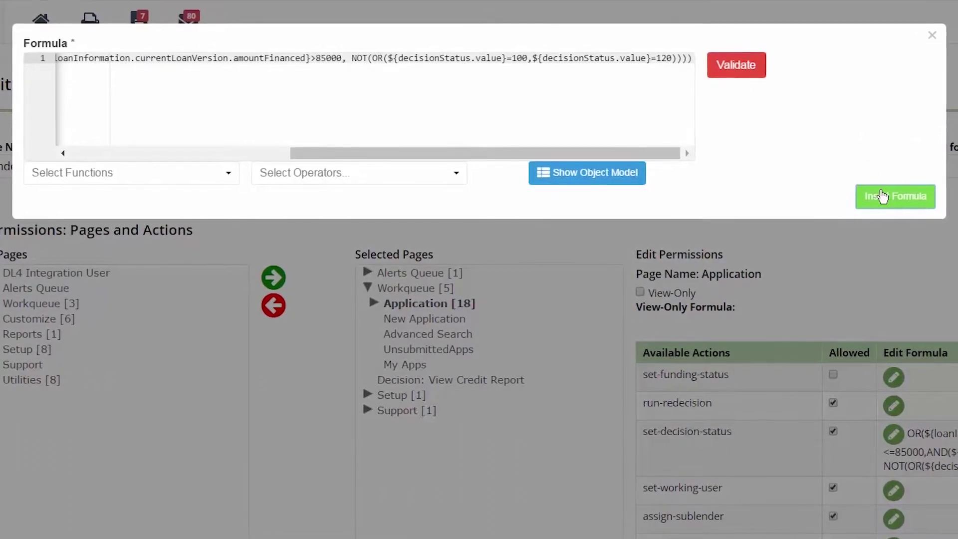
click(934, 35)
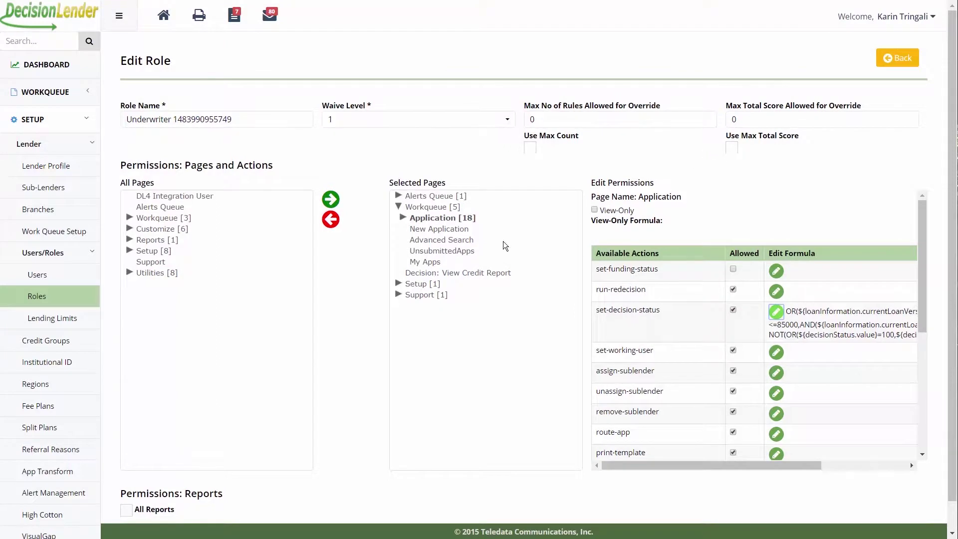
scroll(354, 278, down, 1)
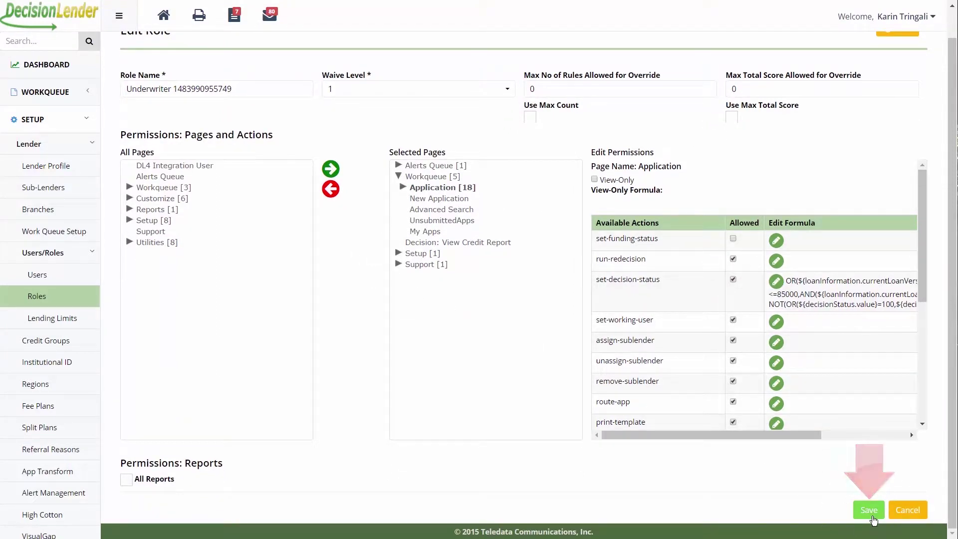
click(872, 513)
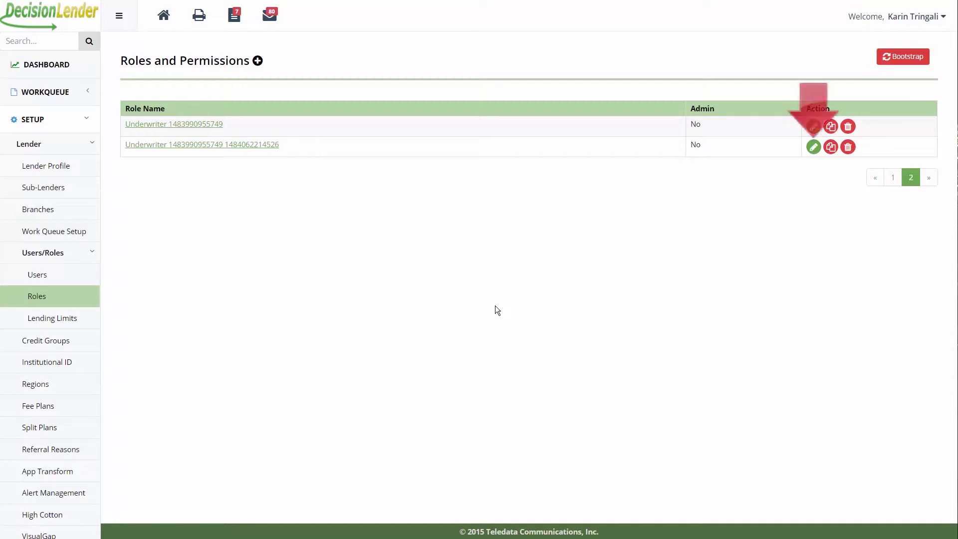
click(813, 148)
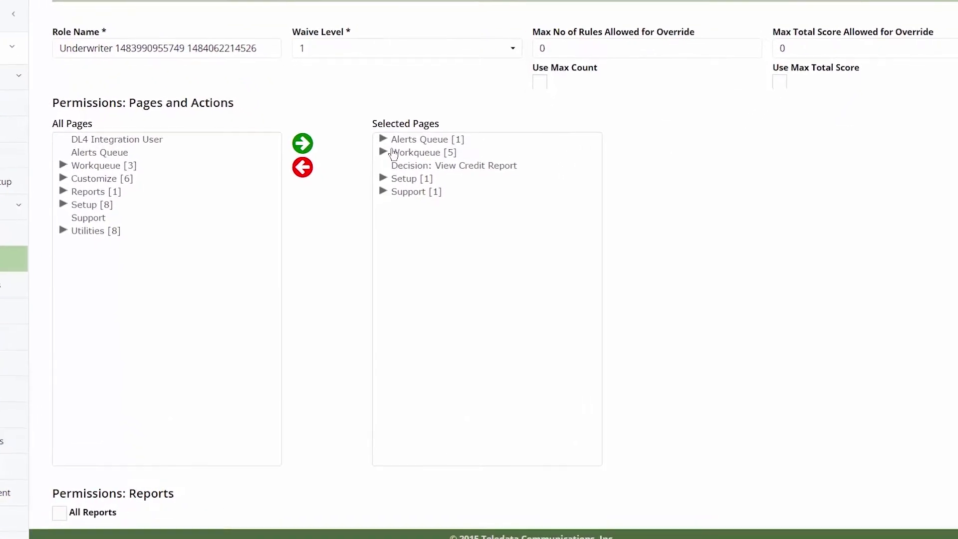
click(383, 152)
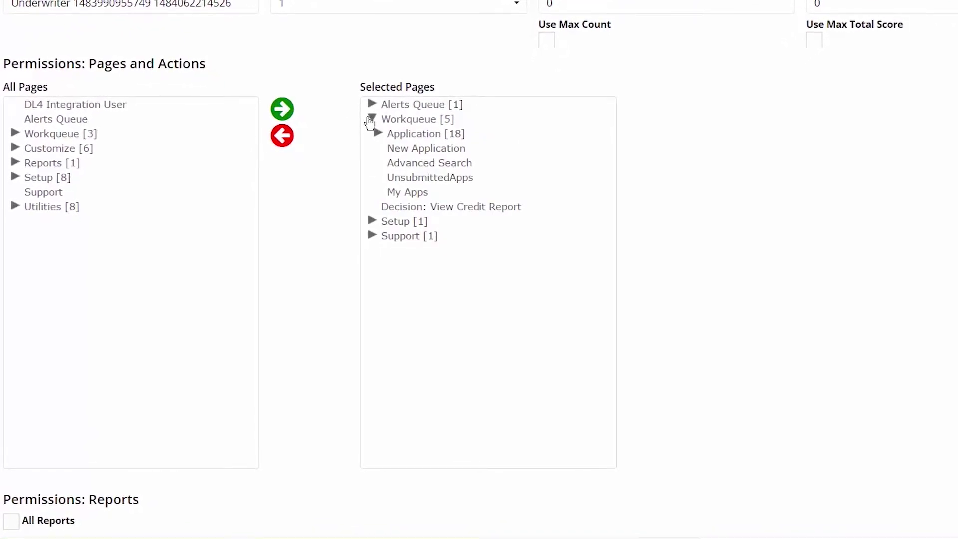
click(399, 137)
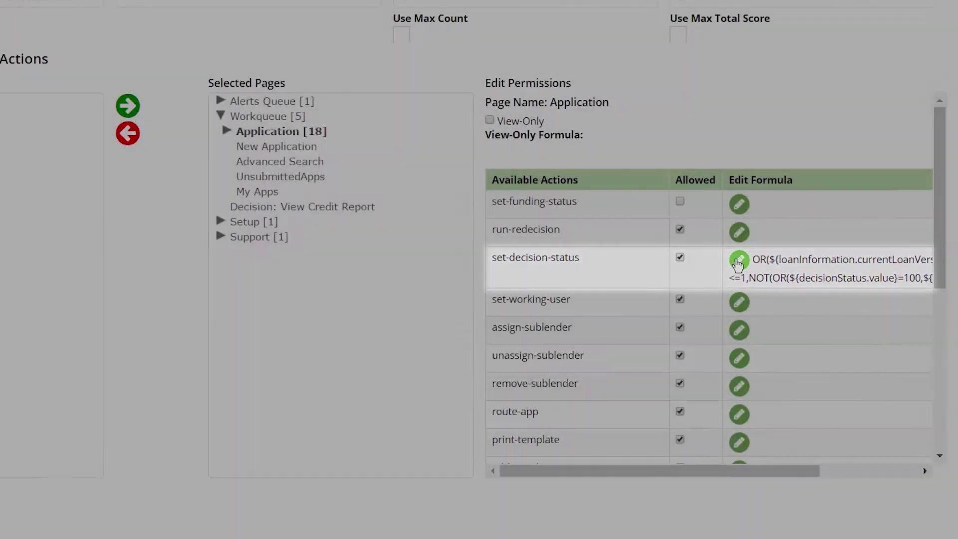
- Examine the loan-to-value formula of the set-decision-status action, close it, and save the role
click(737, 259)
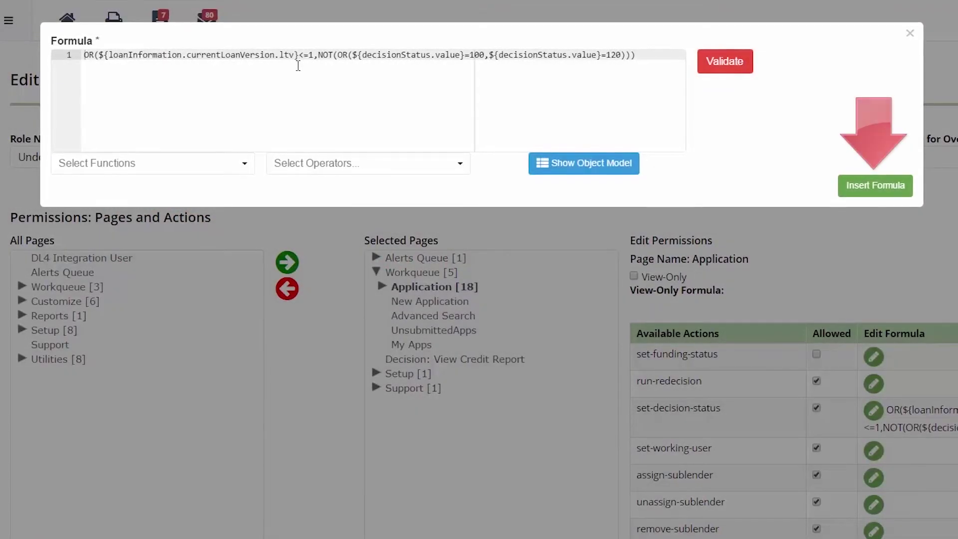
click(844, 187)
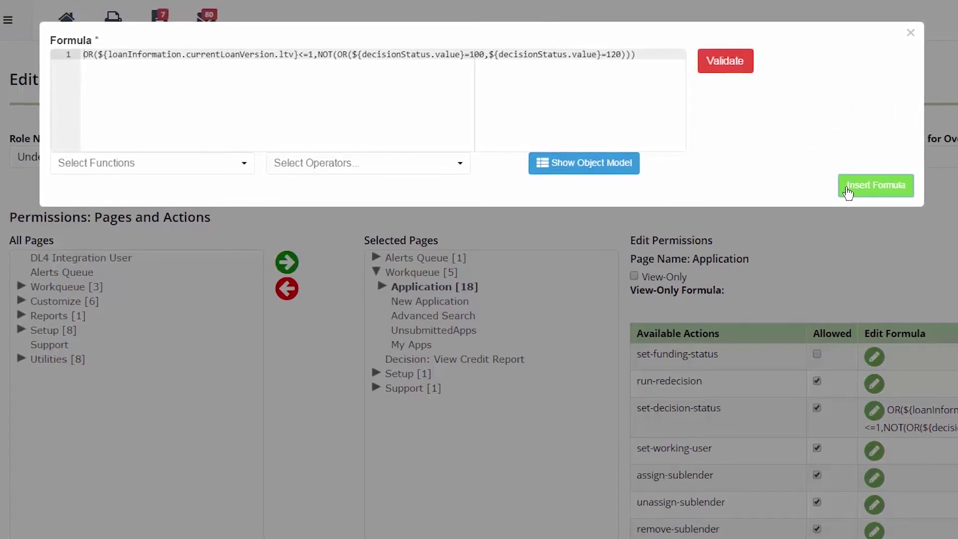
click(911, 34)
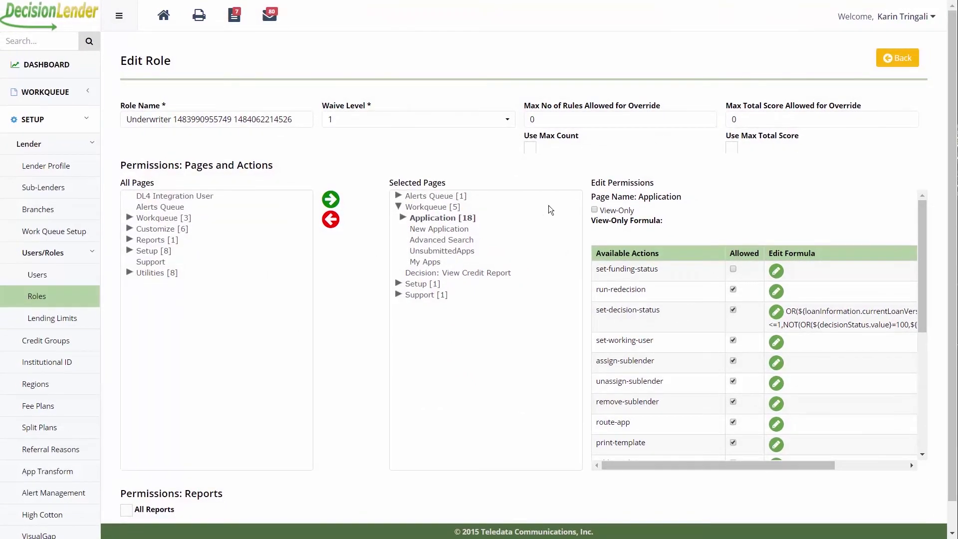
scroll(369, 319, down, 1)
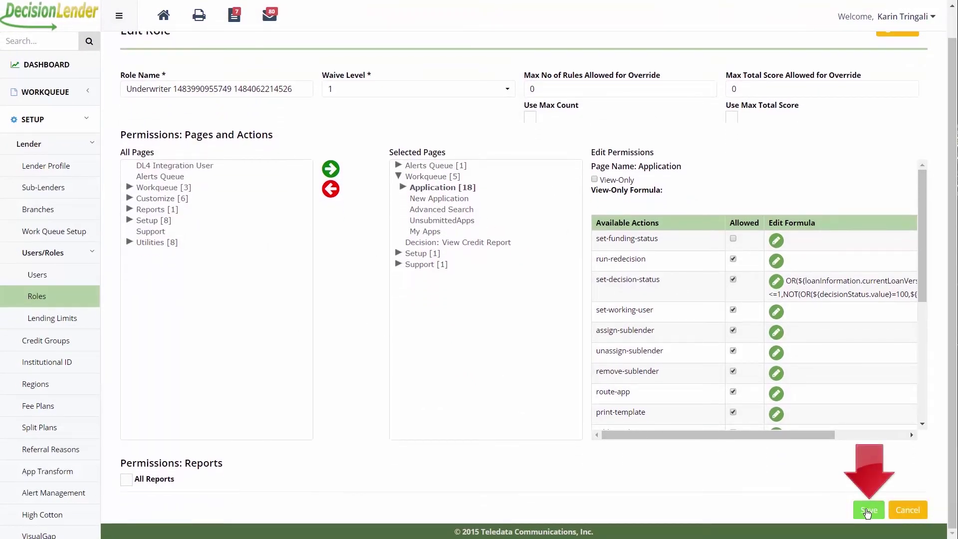
click(867, 510)
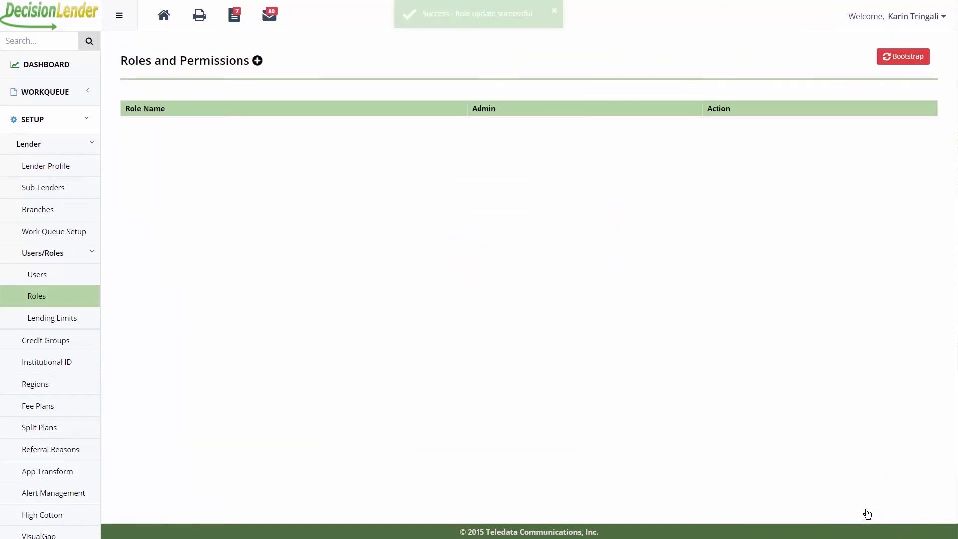